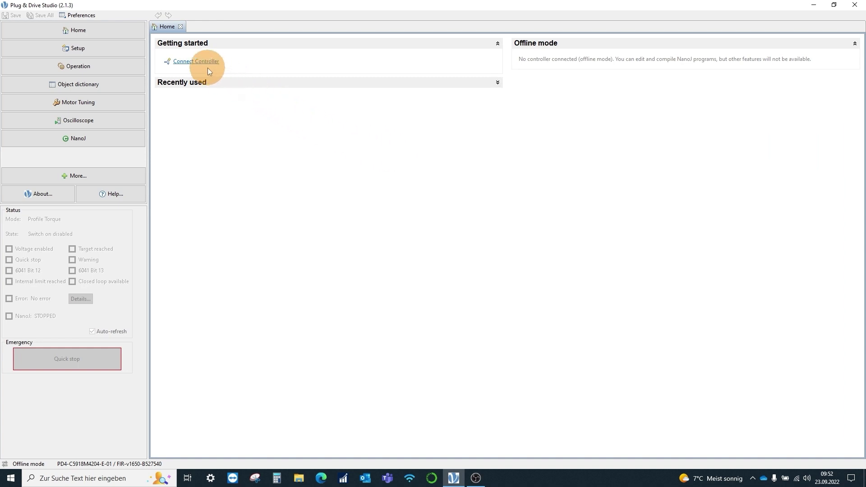
- Connect to the PD4-C5918M4204-E-01 controller via USB on COM3
{"action": "left_click", "coordinate": [192, 66]}
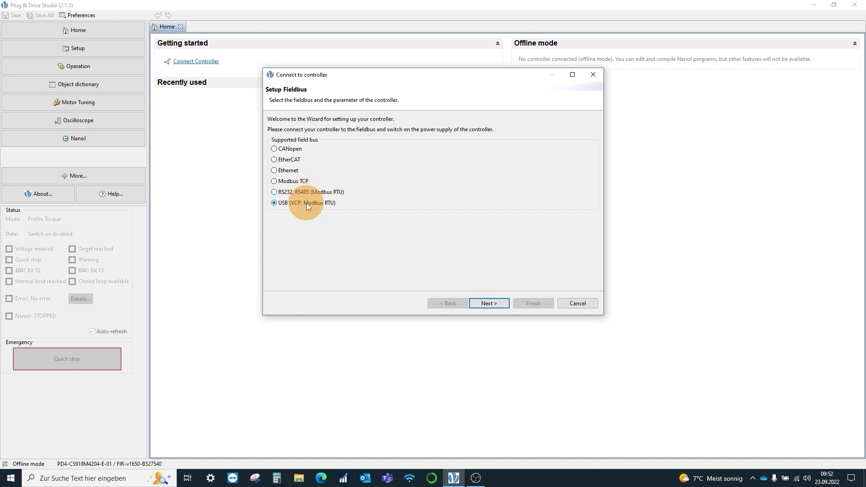
{"action": "left_click", "coordinate": [484, 302]}
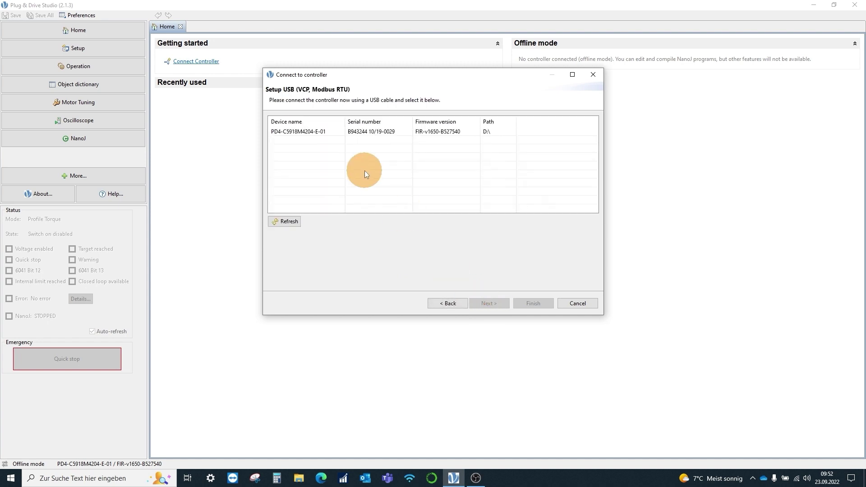
{"action": "left_click", "coordinate": [309, 134]}
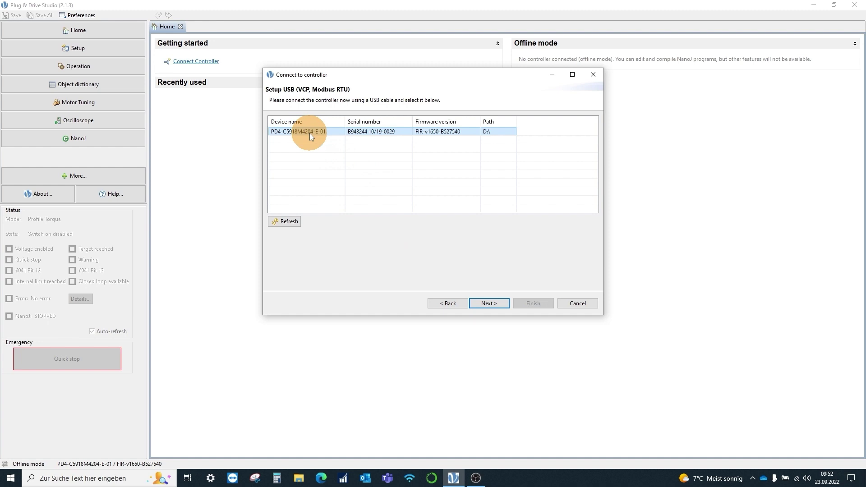
{"action": "left_click", "coordinate": [490, 304]}
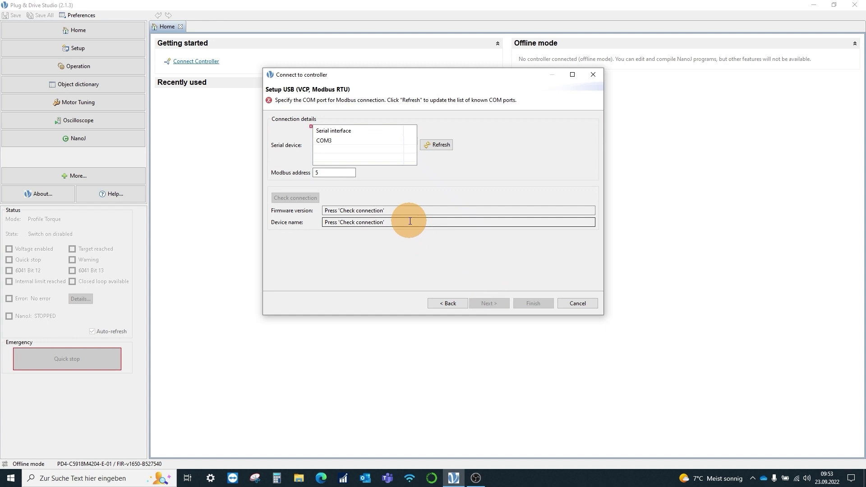
{"action": "left_click", "coordinate": [343, 144]}
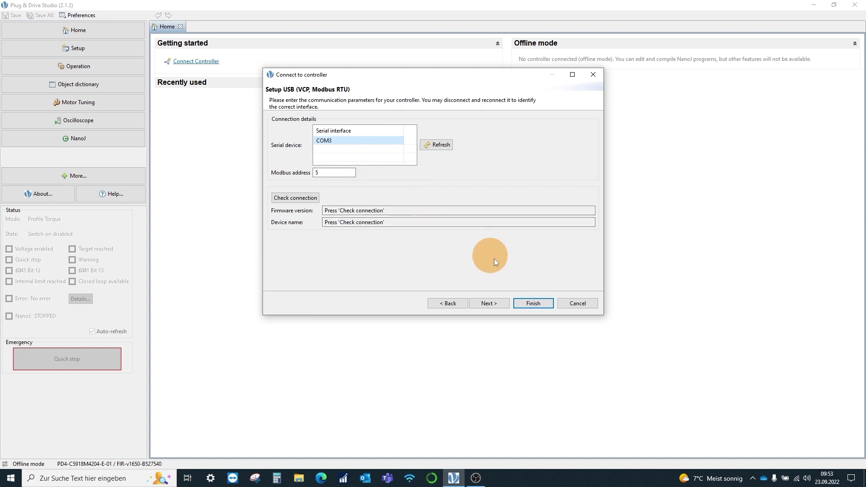
{"action": "left_click", "coordinate": [534, 304]}
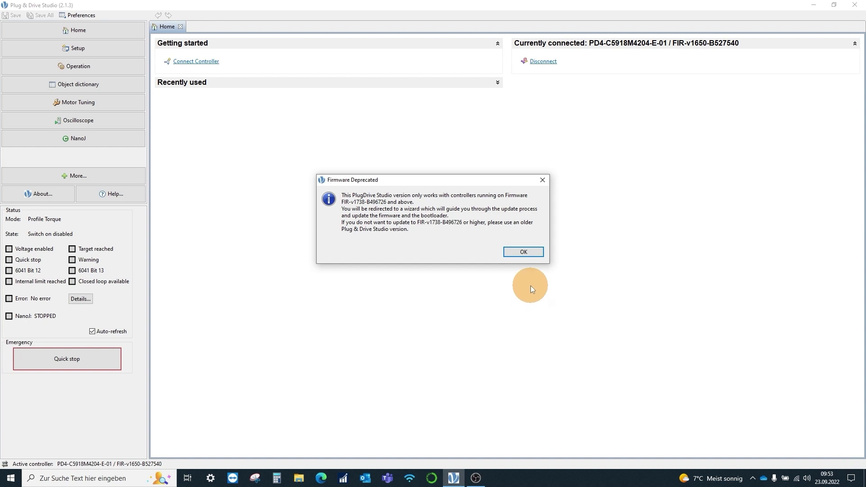
- Dismiss the deprecated-firmware notice and pick the recent FIR-v2139 firmware file for flashing
{"action": "left_click", "coordinate": [523, 255]}
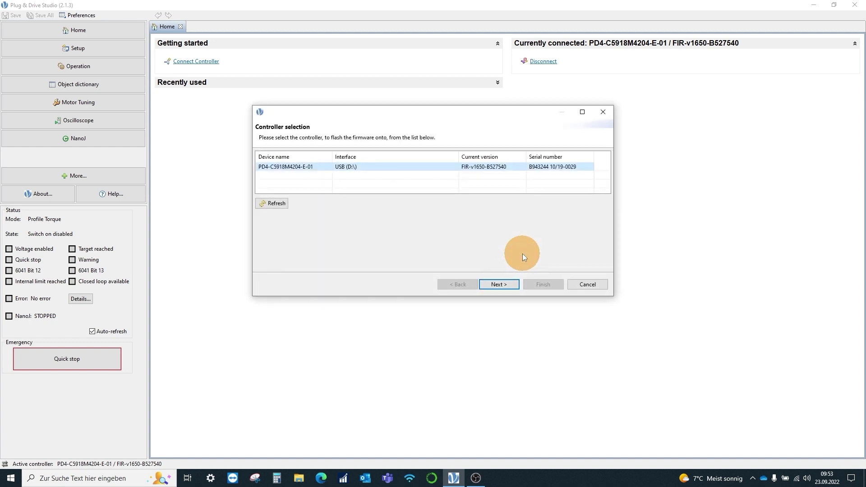
{"action": "left_click", "coordinate": [506, 281]}
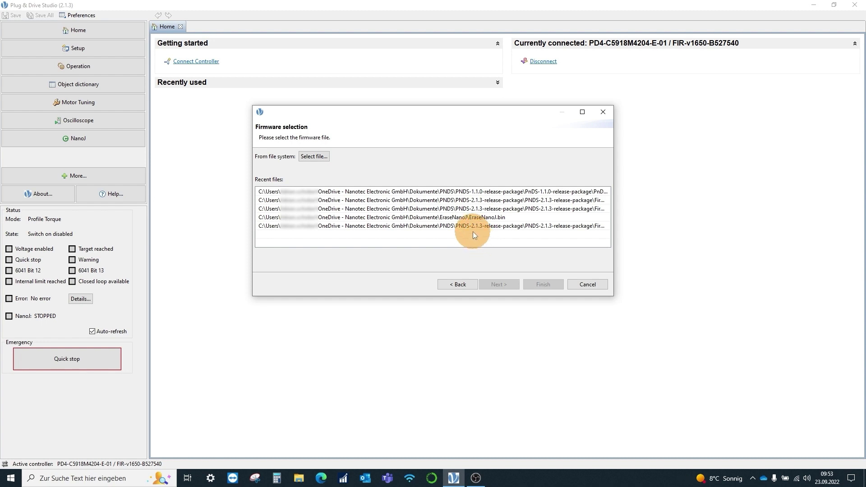
{"action": "left_click", "coordinate": [464, 225]}
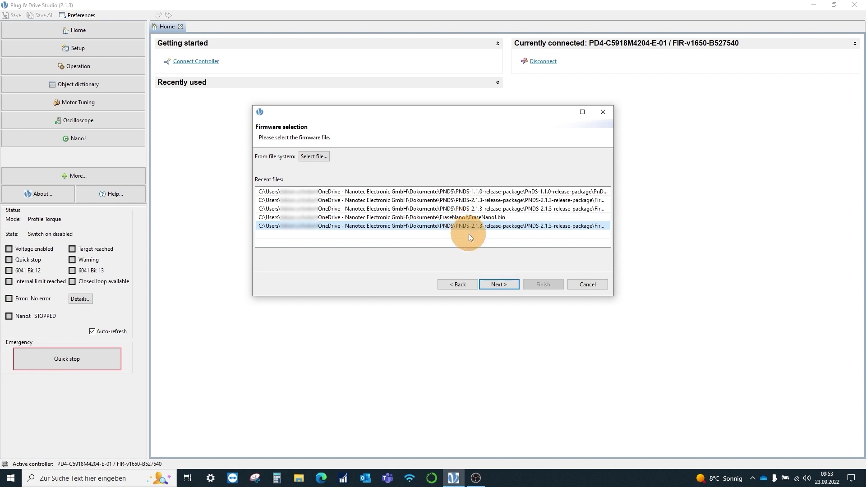
{"action": "left_click", "coordinate": [497, 285]}
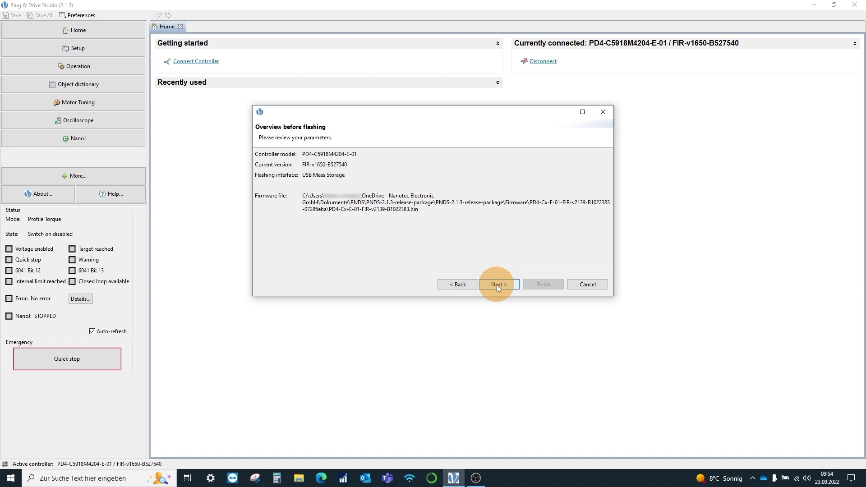
{"action": "left_click", "coordinate": [497, 285]}
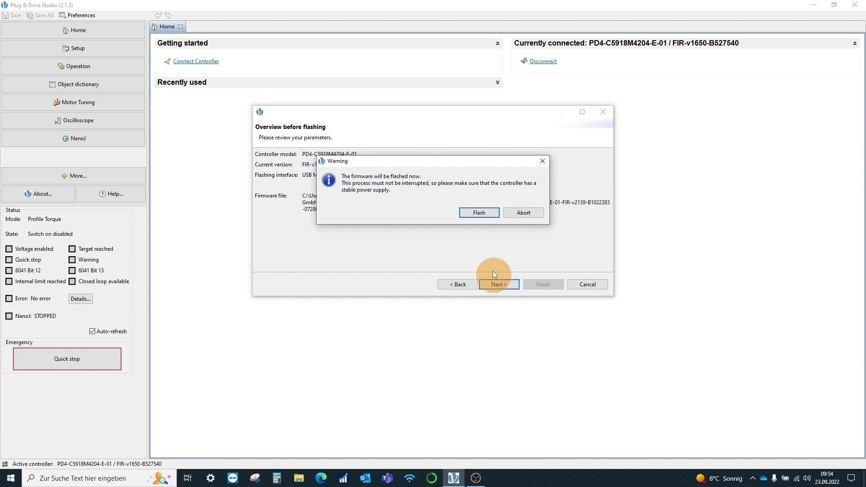
- Confirm the warning to flash FIR-v2139 onto the controller and wait for completion
{"action": "left_click", "coordinate": [478, 216]}
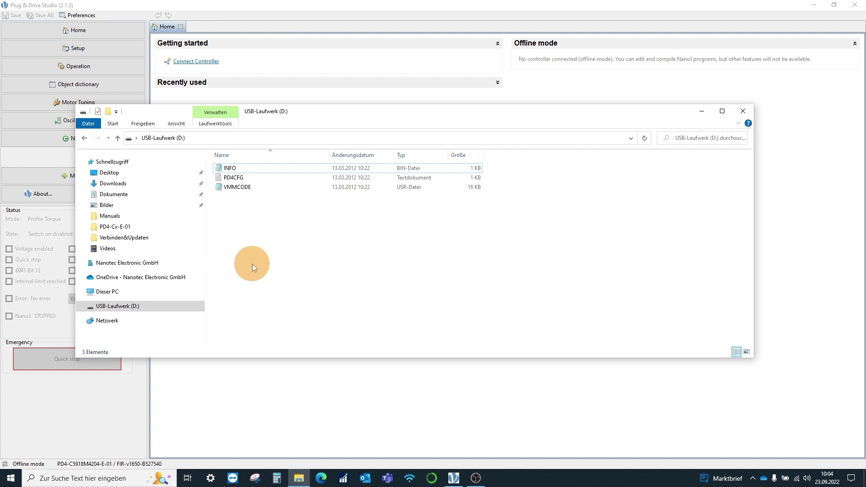
- Permanently delete VMMCODE from the controller's USB drive, then go to the studio's Setup page
{"action": "left_click", "coordinate": [236, 186]}
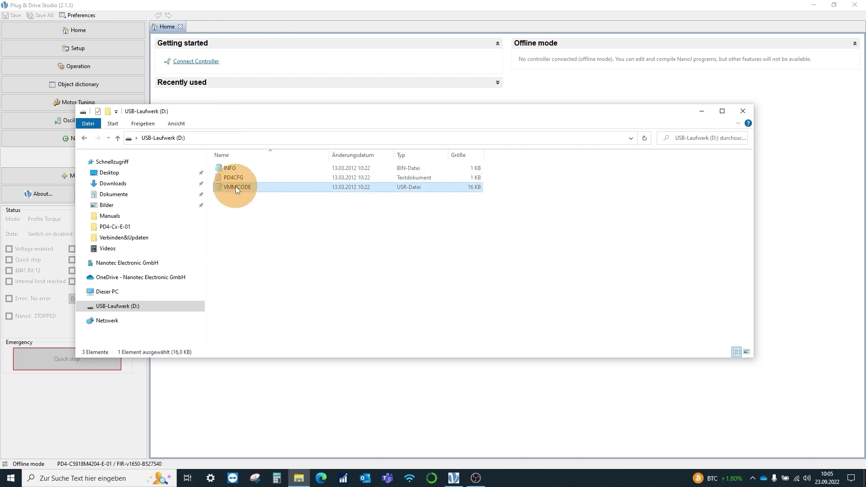
{"action": "right_click", "coordinate": [235, 186]}
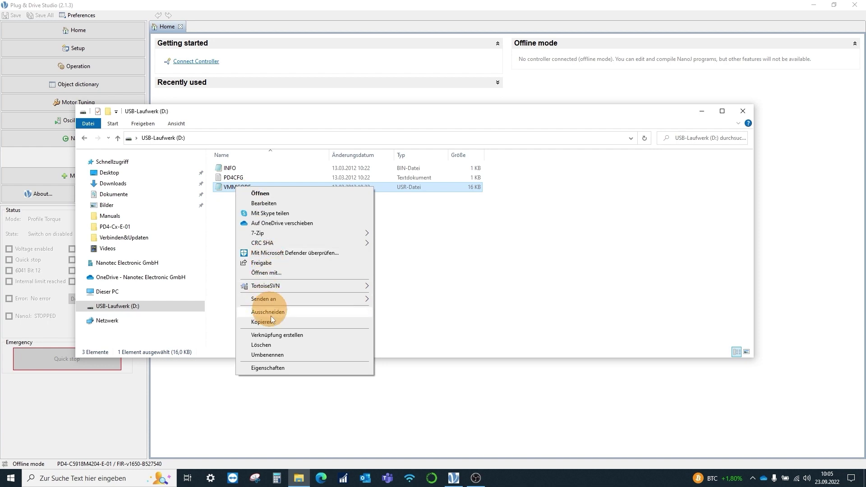
{"action": "left_click", "coordinate": [281, 345]}
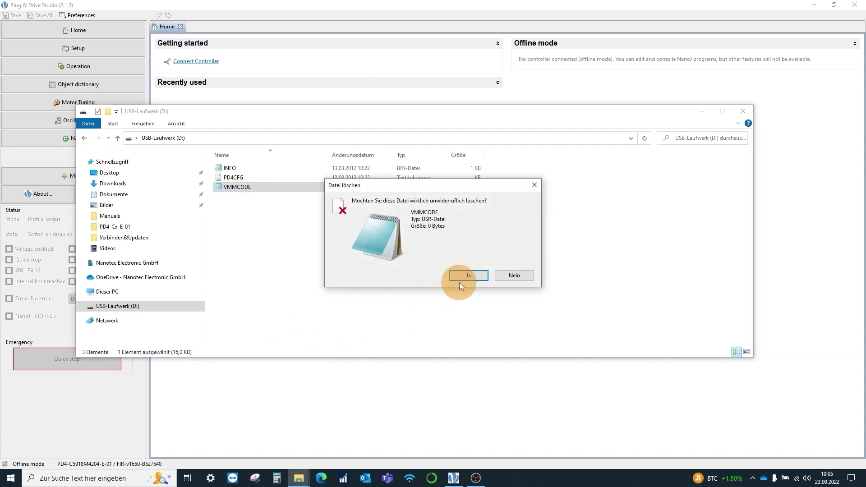
{"action": "left_click", "coordinate": [469, 276]}
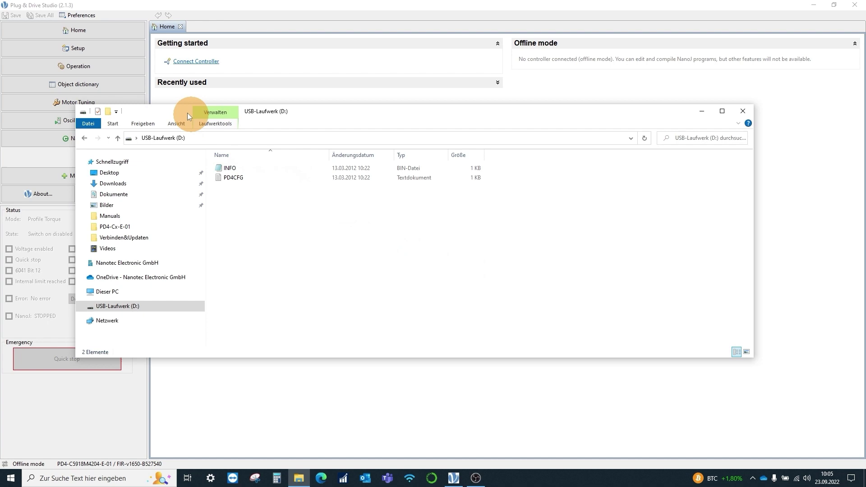
{"action": "left_click", "coordinate": [84, 47]}
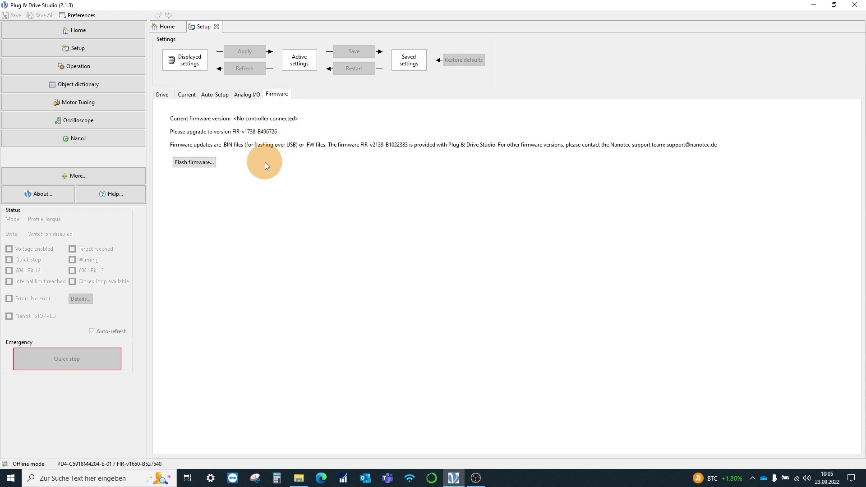
- Run the Flash firmware wizard with the PD4-C5918M4204-E-01 controller and recent v2139 file
{"action": "left_click", "coordinate": [206, 164]}
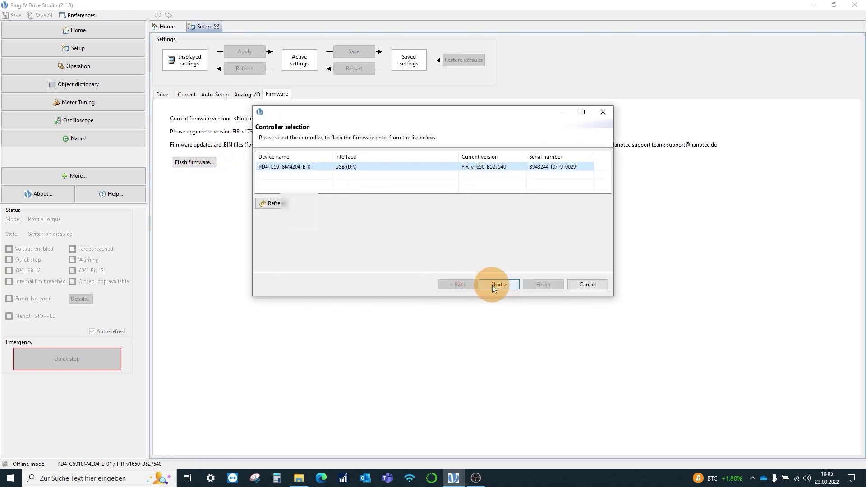
{"action": "left_click", "coordinate": [492, 285]}
{"action": "left_click", "coordinate": [434, 228]}
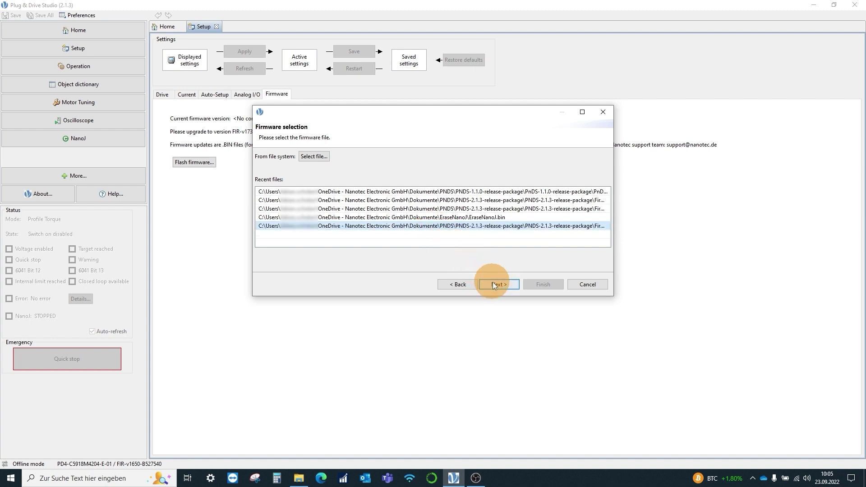
{"action": "left_click", "coordinate": [495, 284]}
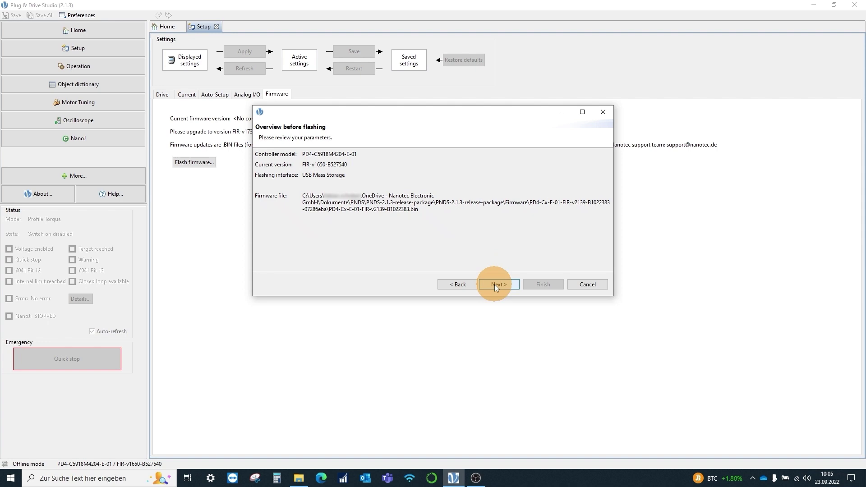
{"action": "left_click", "coordinate": [495, 285]}
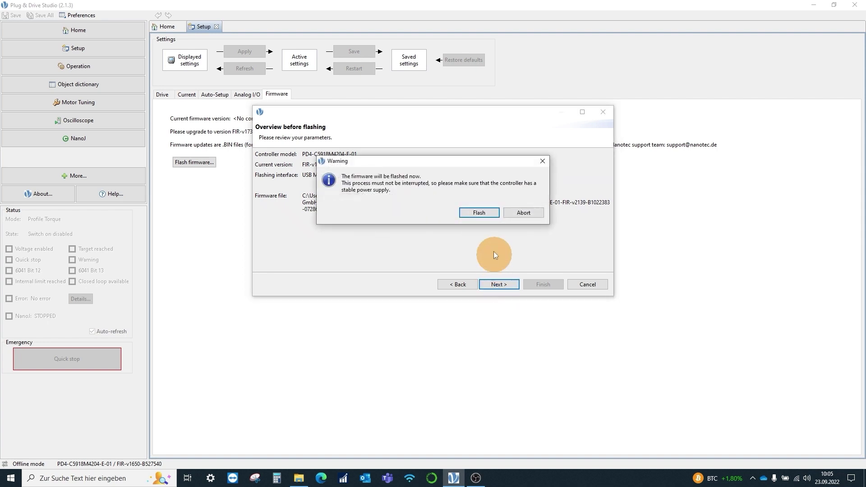
- Flash FIR-v2139-B1022383, acknowledge the manual reboot and success messages, and finish the wizard
{"action": "left_click", "coordinate": [478, 213]}
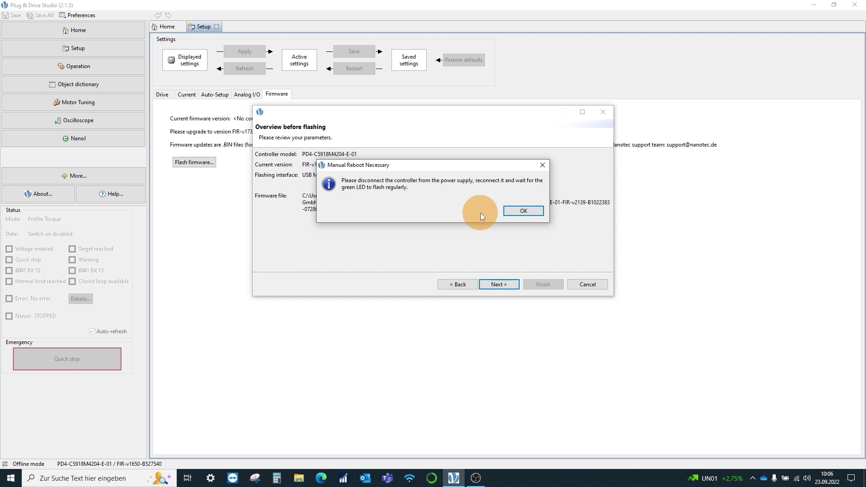
{"action": "left_click", "coordinate": [524, 211]}
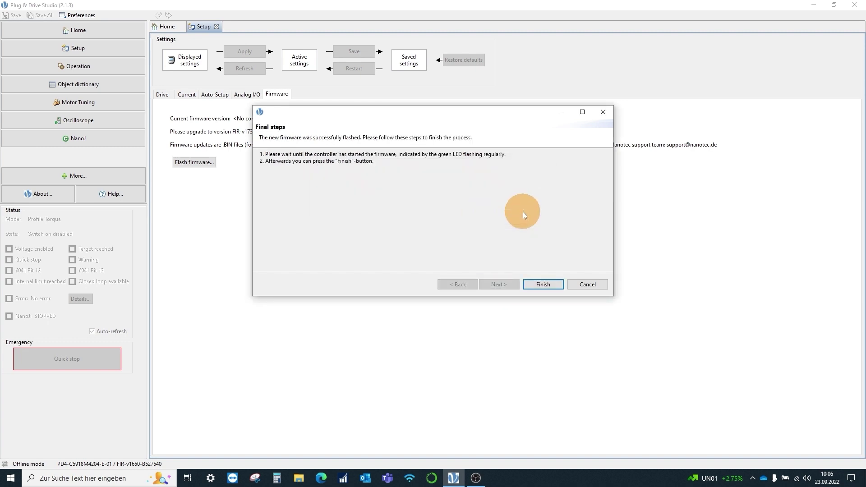
{"action": "left_click", "coordinate": [545, 285]}
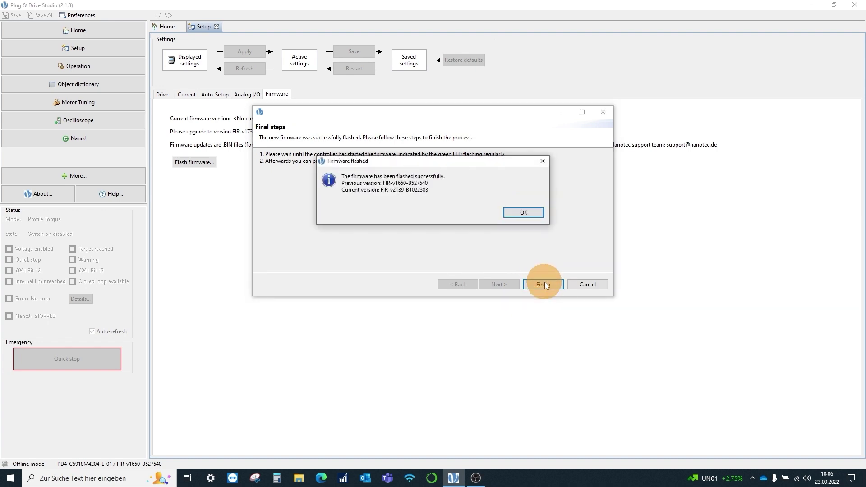
{"action": "left_click", "coordinate": [523, 213]}
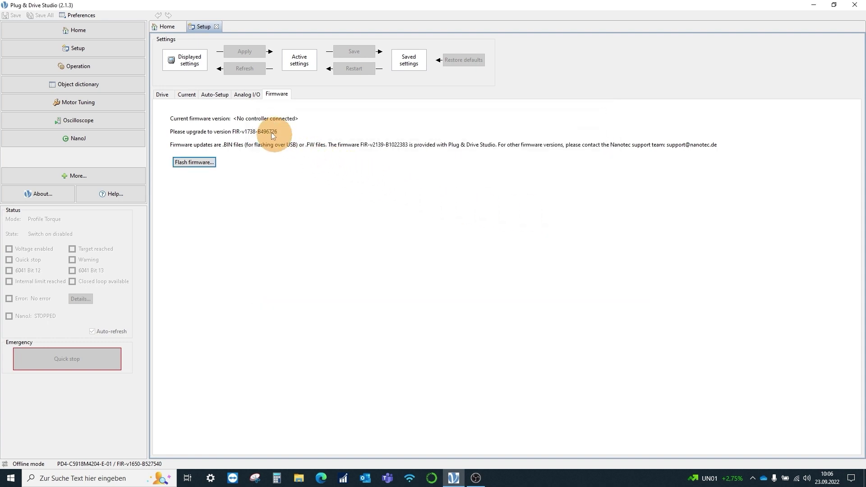
- From Home, reconnect to the PD4-C5918M4204-E-01 controller via USB on COM3
{"action": "left_click", "coordinate": [169, 28]}
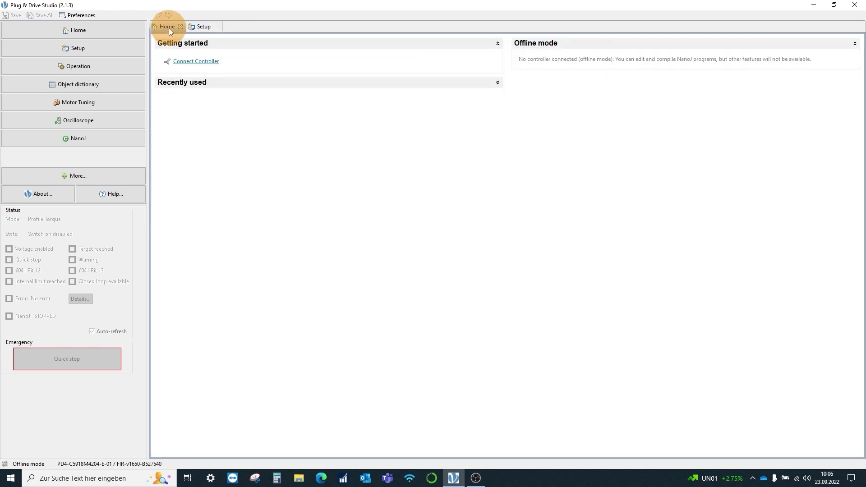
{"action": "left_click", "coordinate": [191, 62]}
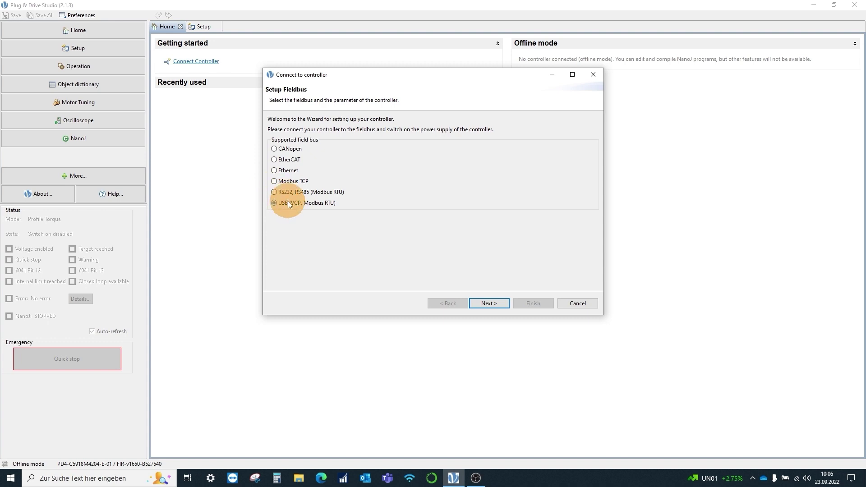
{"action": "left_click", "coordinate": [488, 305]}
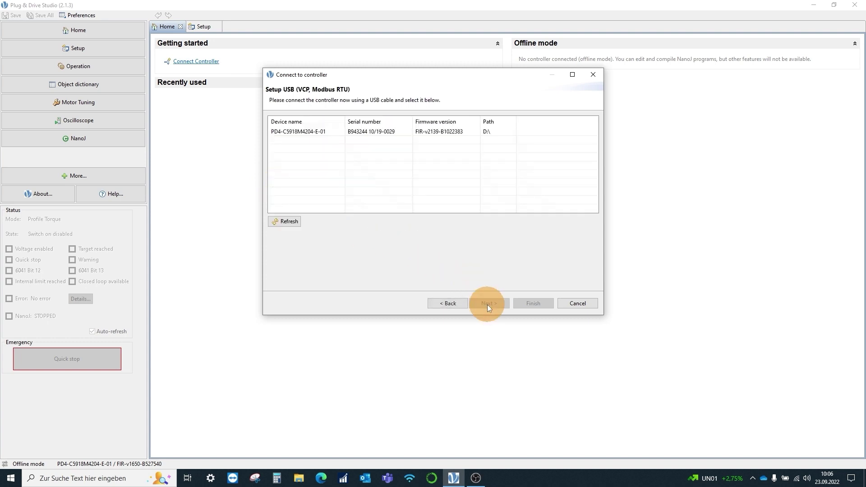
{"action": "left_click", "coordinate": [312, 132]}
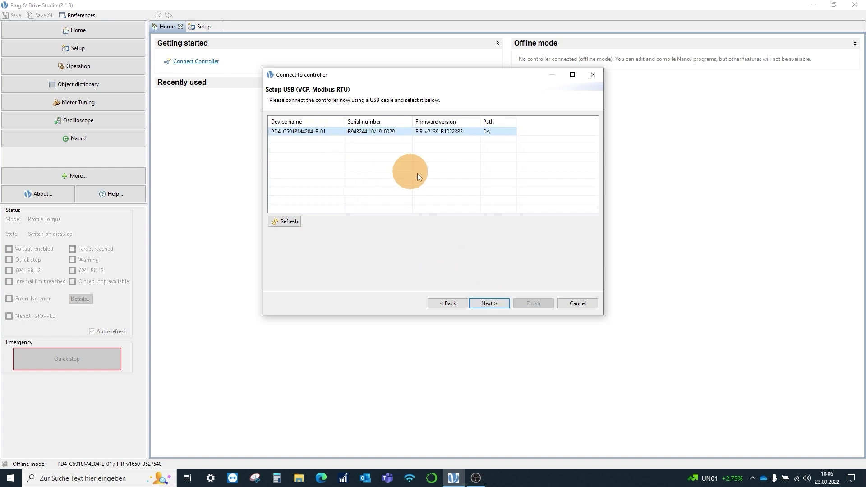
{"action": "left_click", "coordinate": [487, 303]}
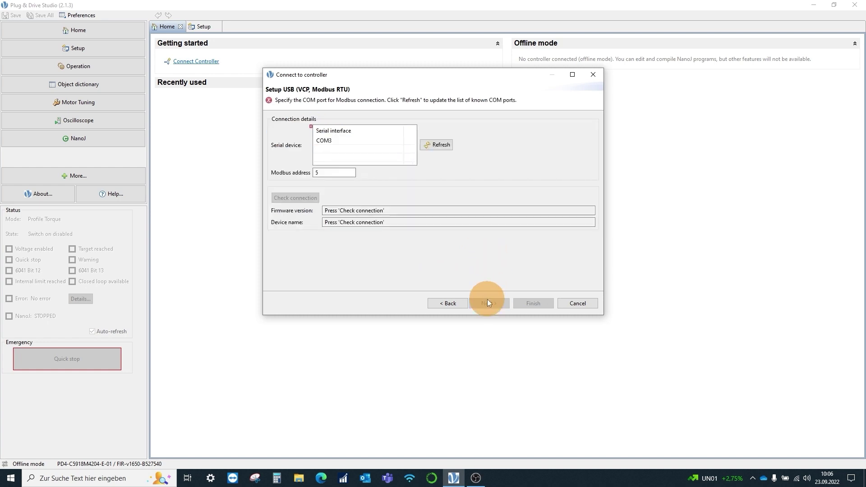
{"action": "left_click", "coordinate": [351, 145]}
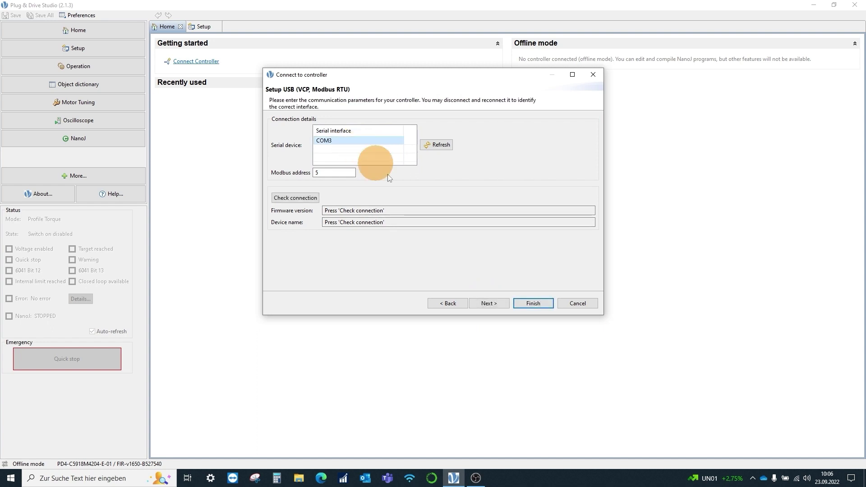
{"action": "left_click", "coordinate": [526, 303]}
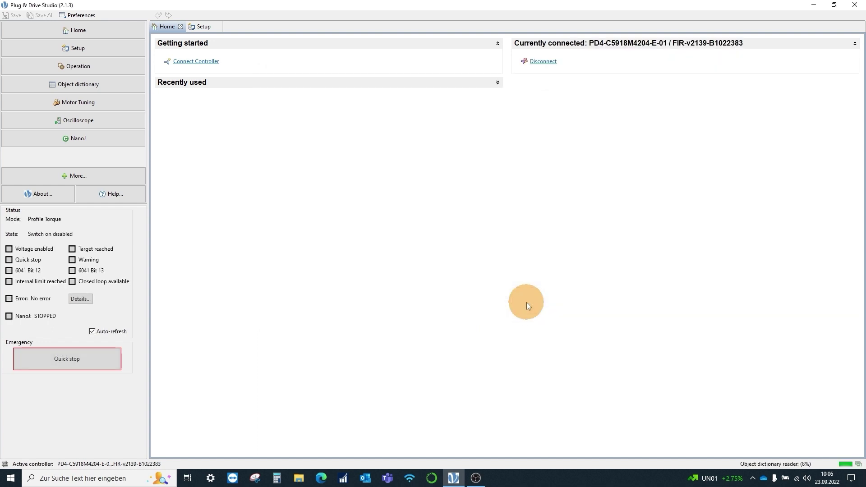